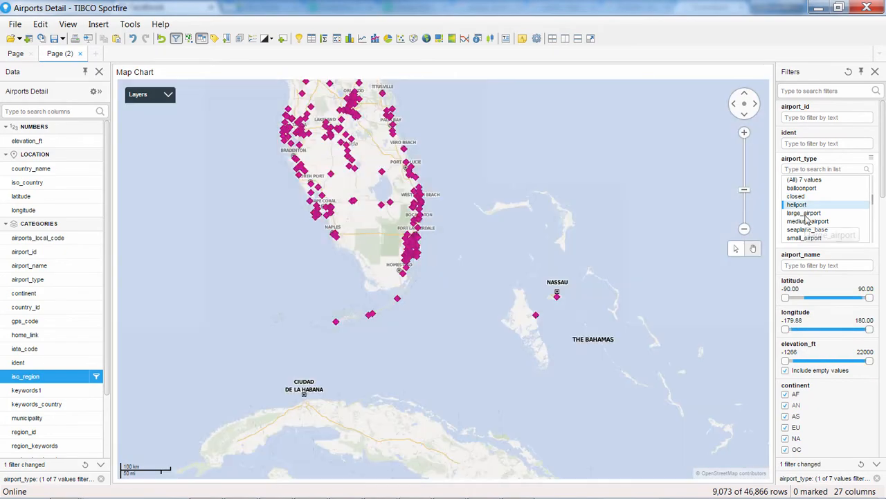
- Filter the airports map by large_airport, medium_airport and small_airport in turn, ending with all airport_type values
click(805, 212)
click(808, 221)
click(805, 238)
scroll(477, 207, down, 2)
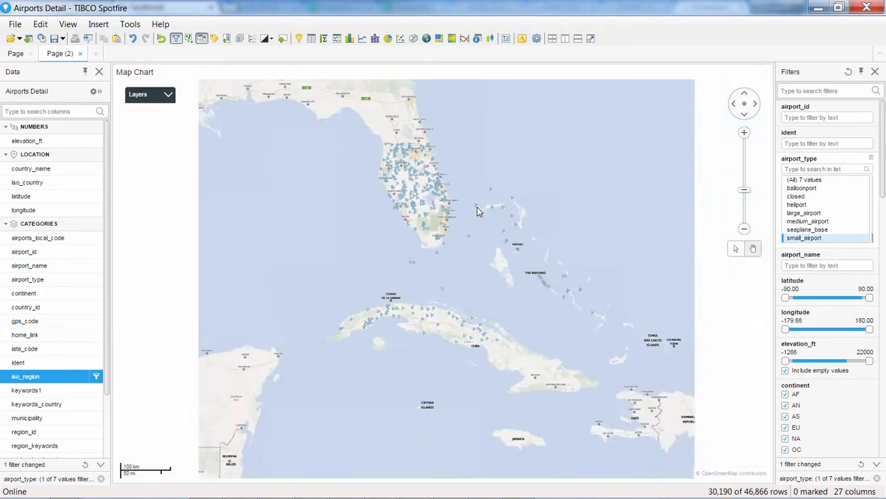
click(796, 182)
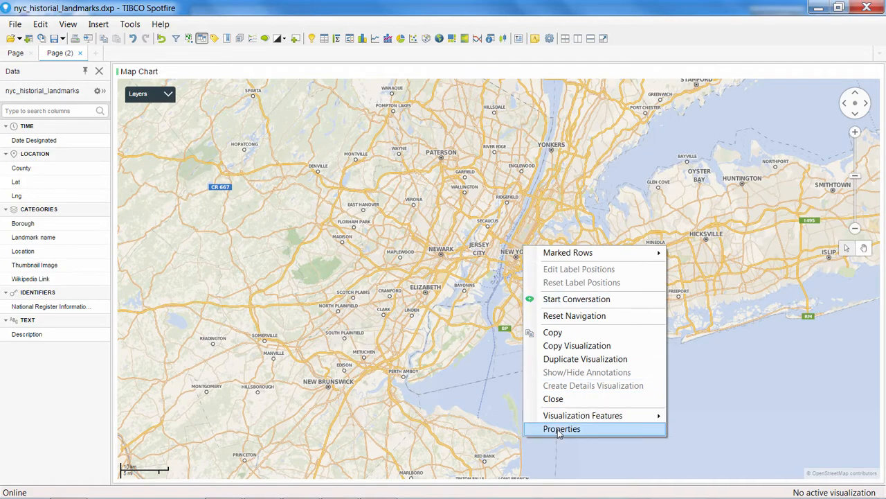
- Add a marker layer based on the nyc_historial_landmarks data table to the New York map chart
click(558, 429)
click(256, 160)
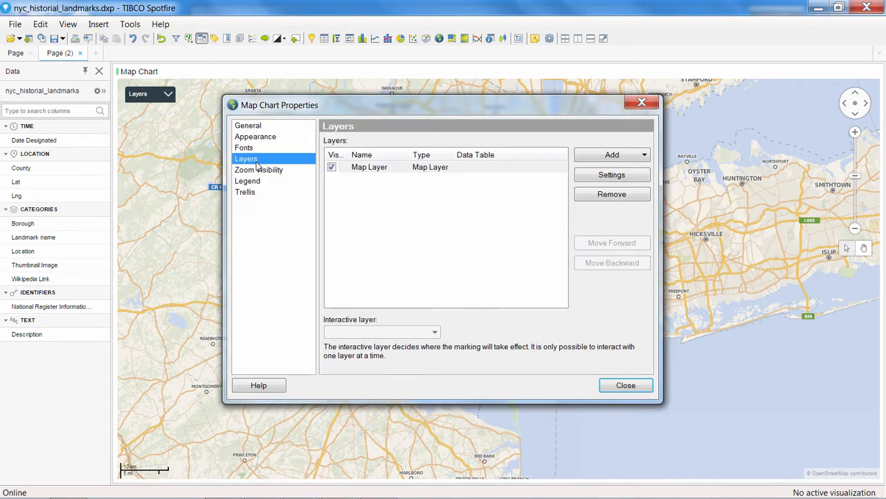
click(610, 155)
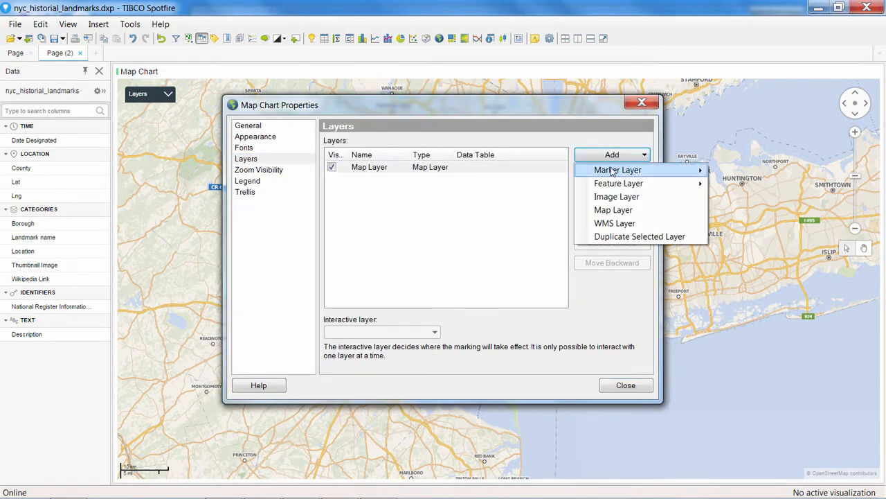
mouse_move(647, 177)
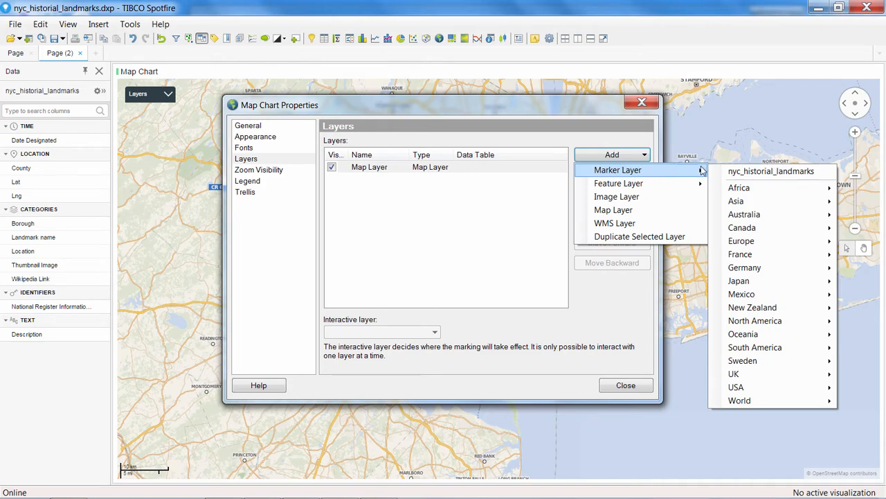
click(746, 173)
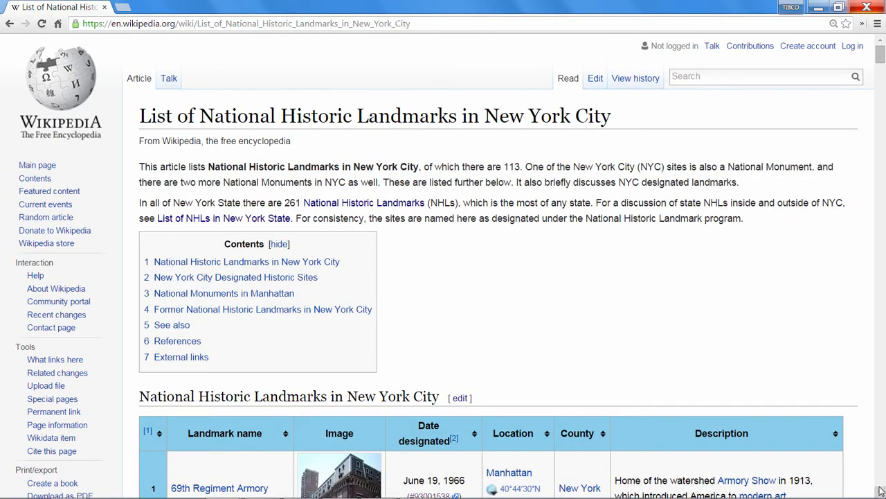
- Look through the Wikipedia table of National Historic Landmarks in New York City in the browser
scroll(743, 263, down, 2)
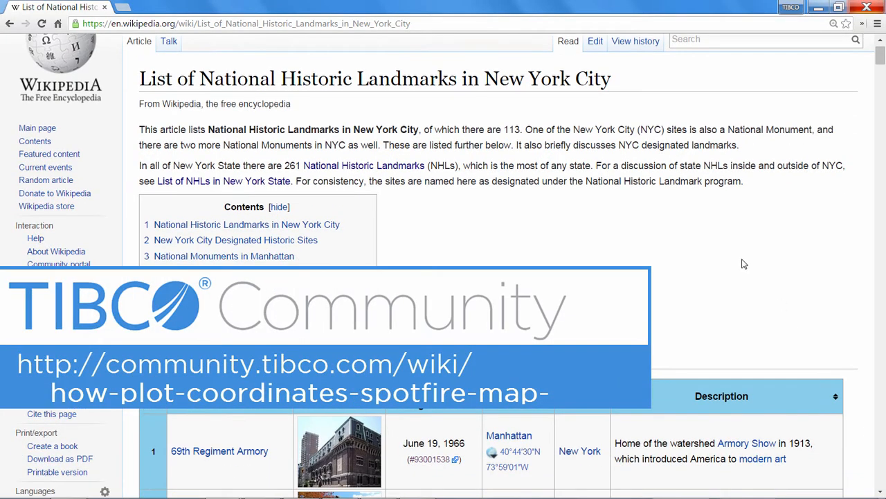
scroll(743, 264, down, 3)
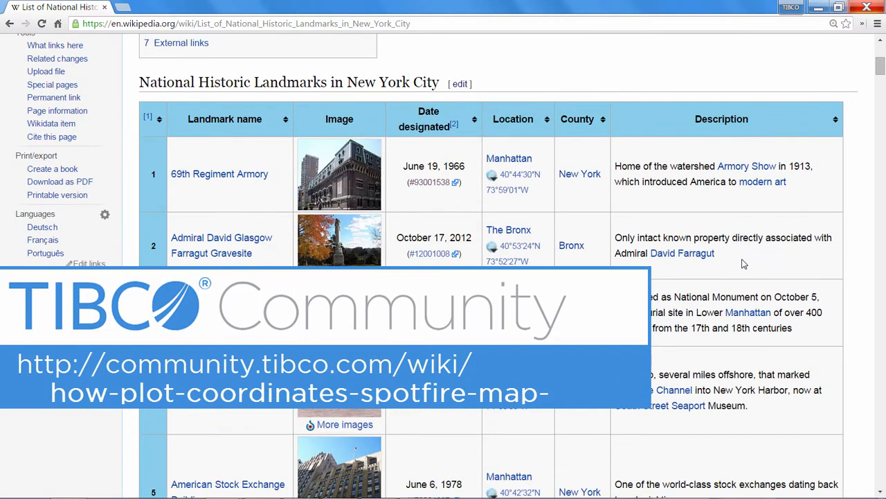
scroll(744, 264, down, 1)
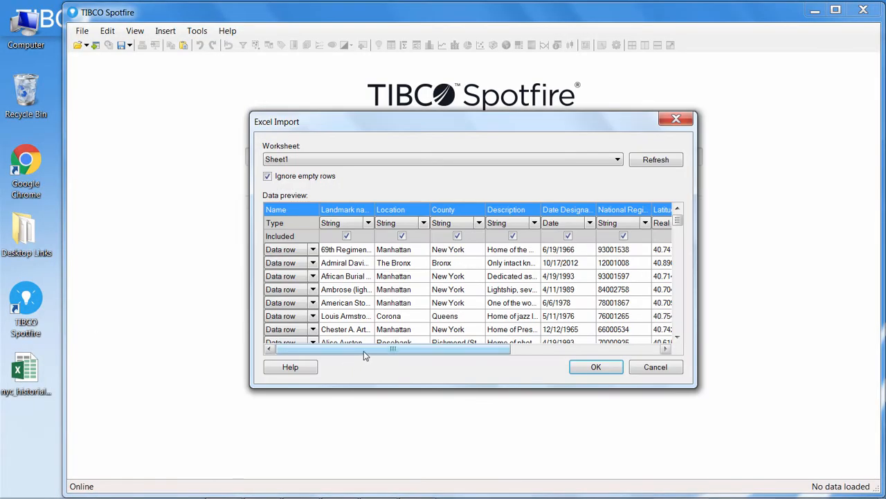
- Check the Latitude and Longitude columns in the Excel import preview, import Sheet1 and dismiss the recommended visualizations
drag(363, 351, 446, 353)
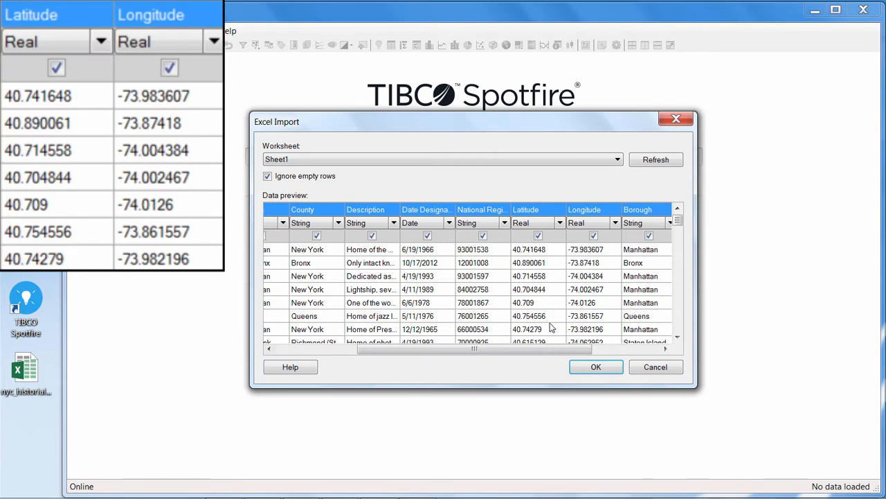
click(587, 365)
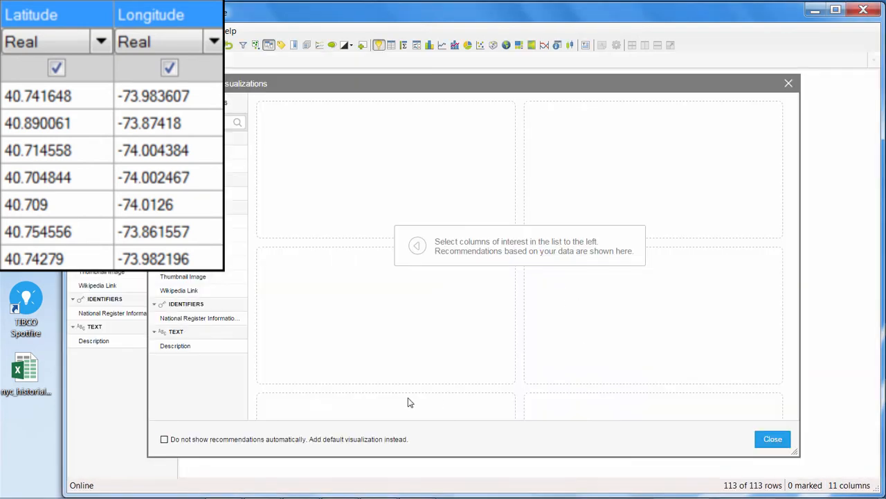
click(771, 440)
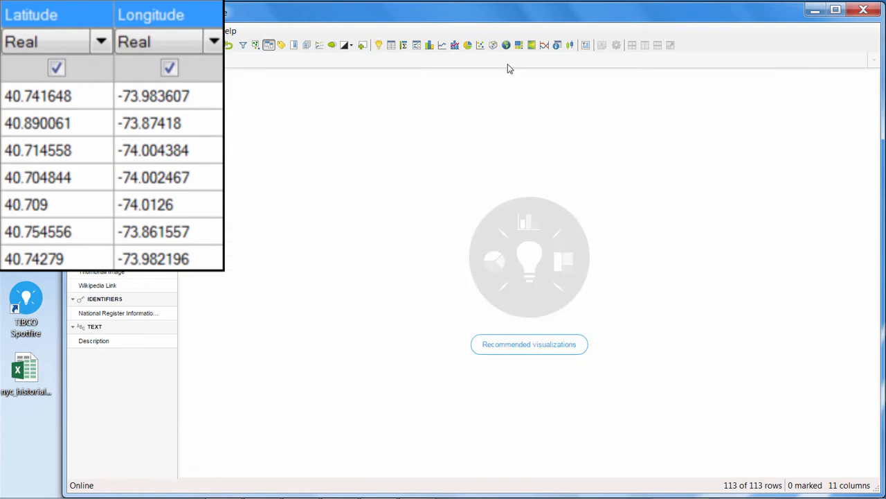
- Create a map chart of the imported landmarks
click(506, 45)
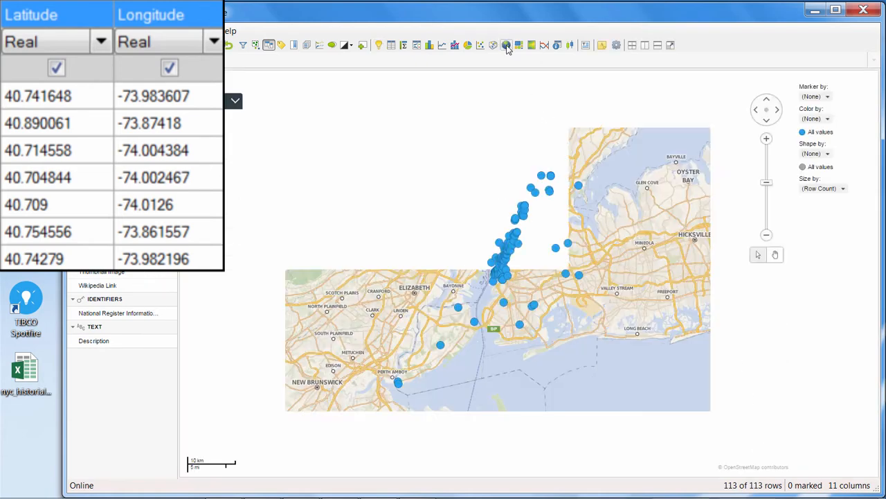
click(767, 140)
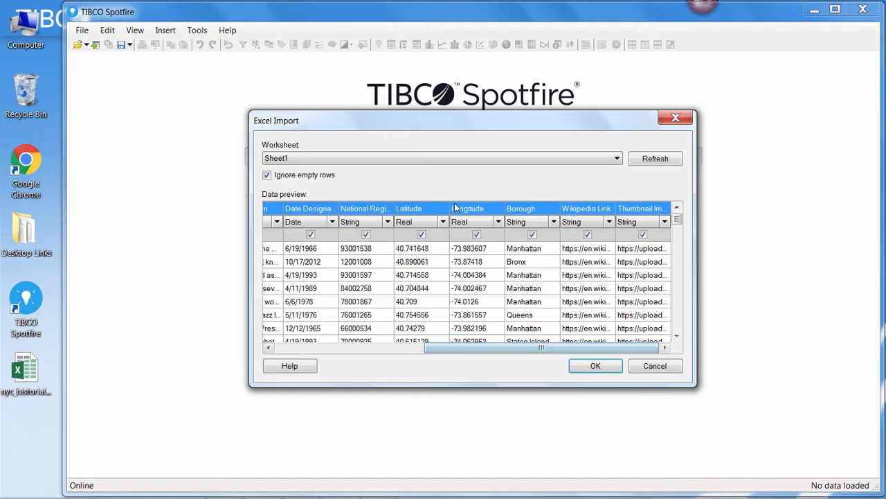
- Rename the Latitude column to Lat and the Longitude column to Lng in the Excel import preview
click(410, 210)
double_click(409, 208)
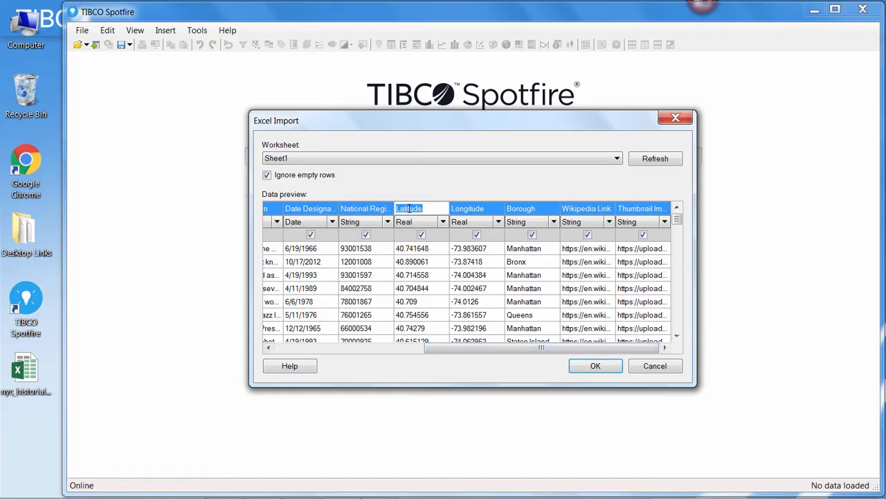
text(Lat)
click(477, 209)
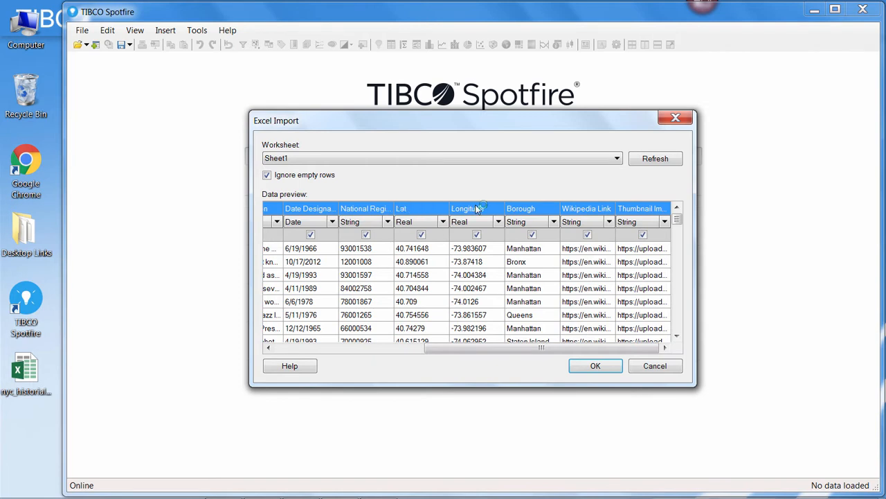
double_click(479, 209)
text(Ln)
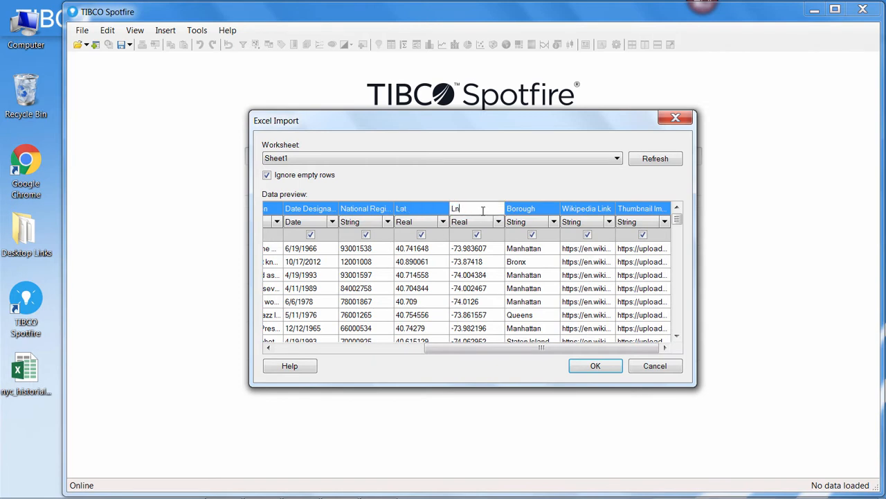
text(g)
- Import the worksheet with the renamed columns, dismiss the recommended visualizations and create a map chart
click(585, 365)
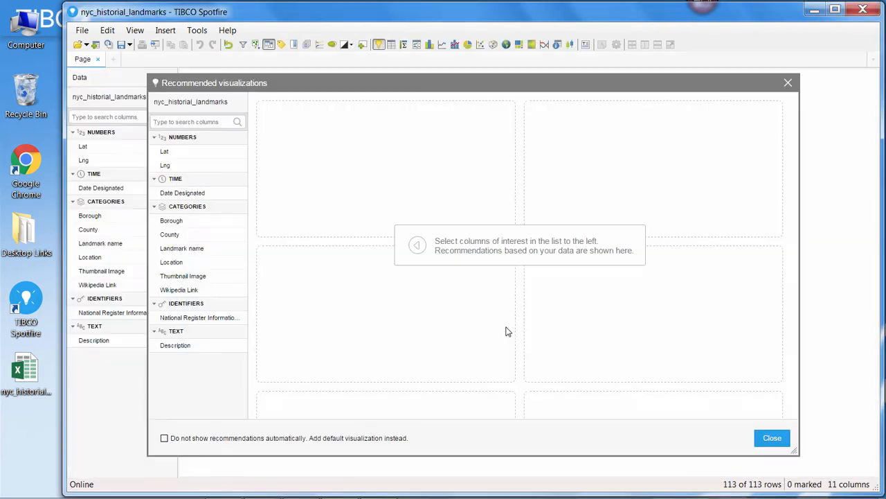
click(771, 439)
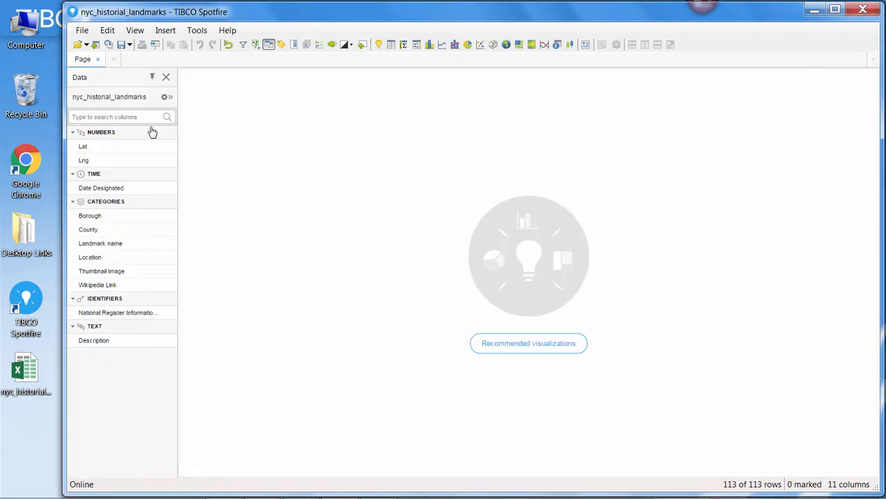
click(506, 45)
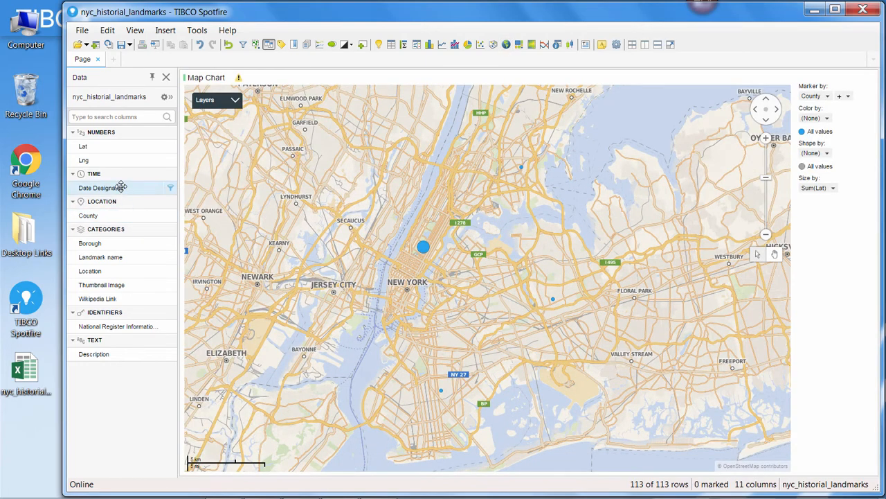
- Set the geocoding of the Lat column to Latitude / Y and of the Lng column to Longitude / X
right_click(117, 147)
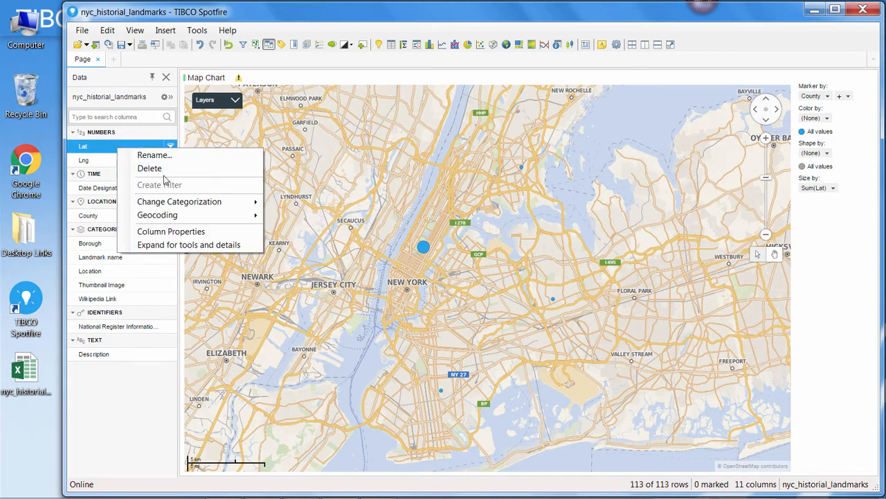
click(298, 235)
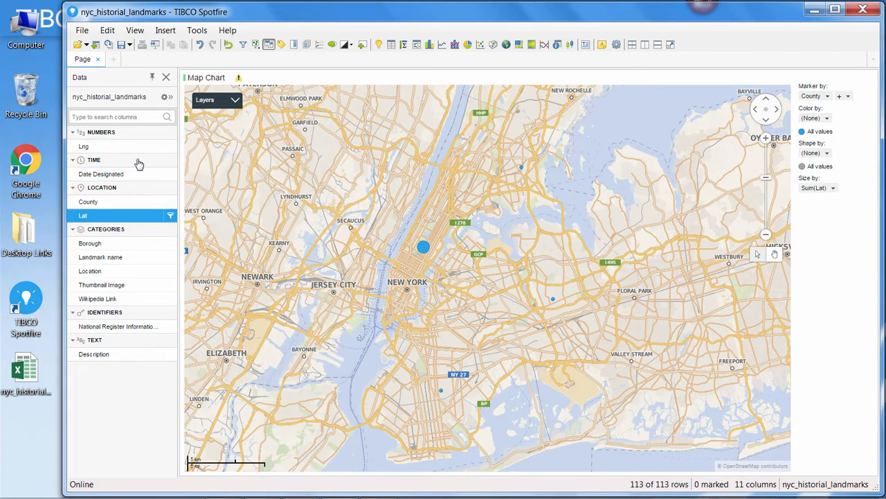
right_click(126, 147)
mouse_move(197, 216)
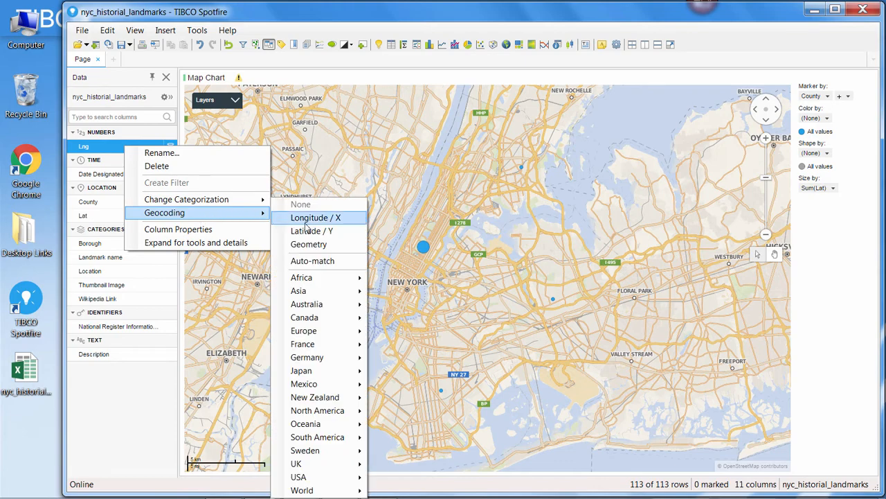
click(312, 219)
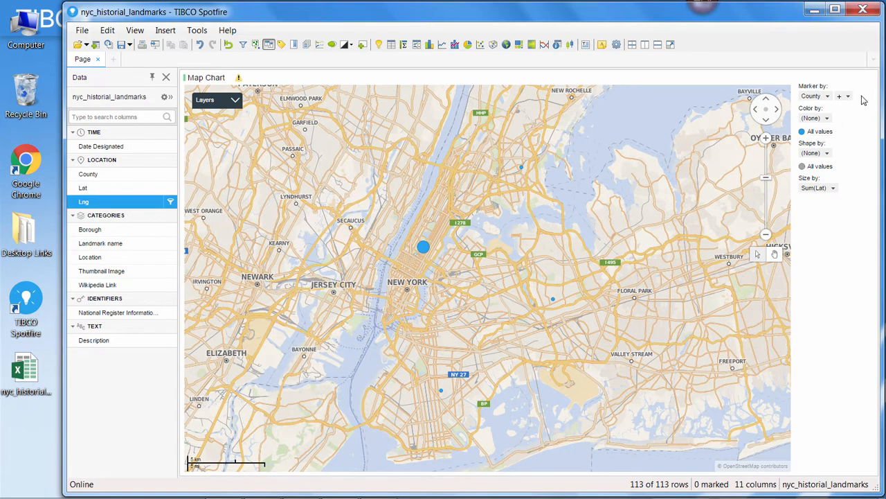
- Create a new map chart that uses the geocoded coordinates and close the earlier county-based map chart
click(506, 45)
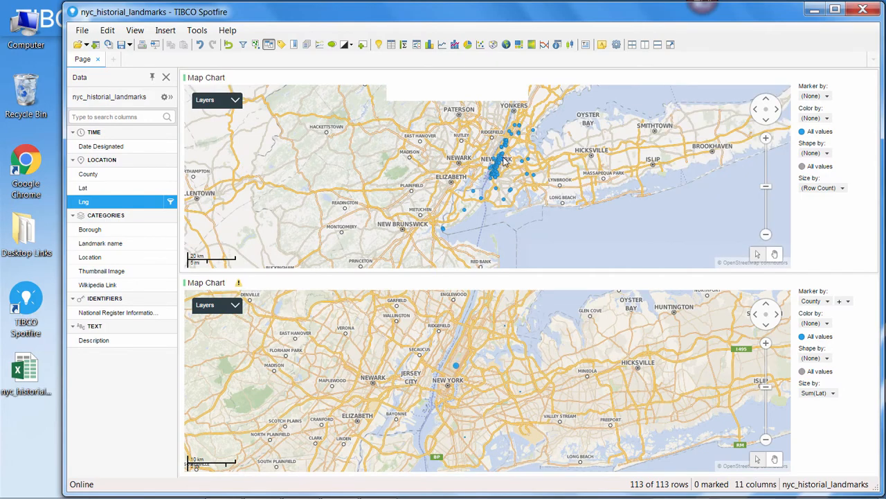
scroll(505, 161, up, 1)
click(871, 283)
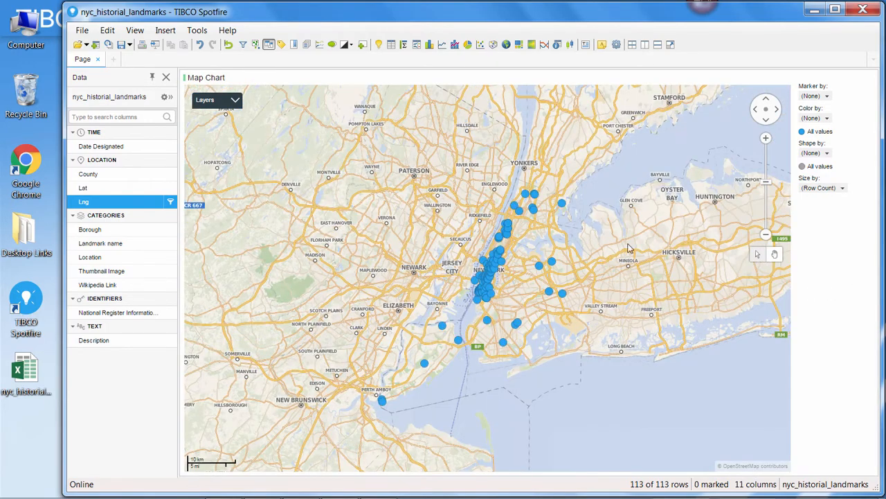
click(835, 9)
- Open the settings of the map chart's nyc_historial_landmarks marker layer, keeping the map in view and closing the chart's properties
right_click(524, 380)
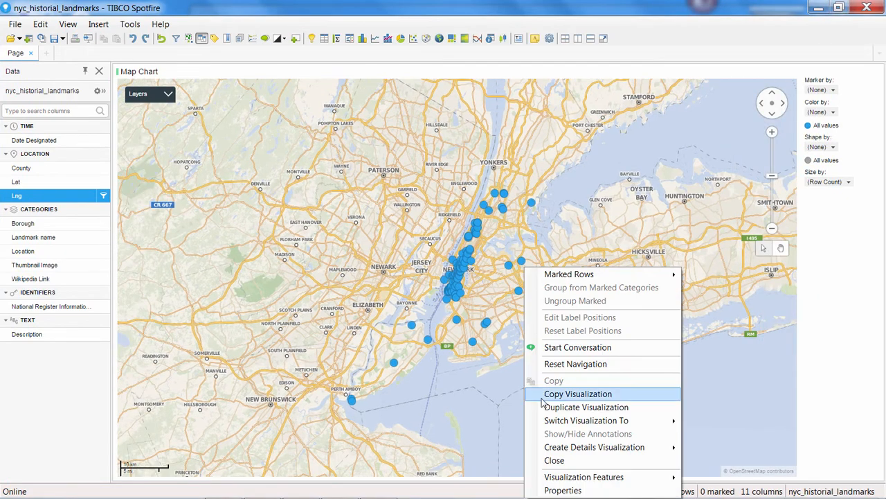
click(563, 488)
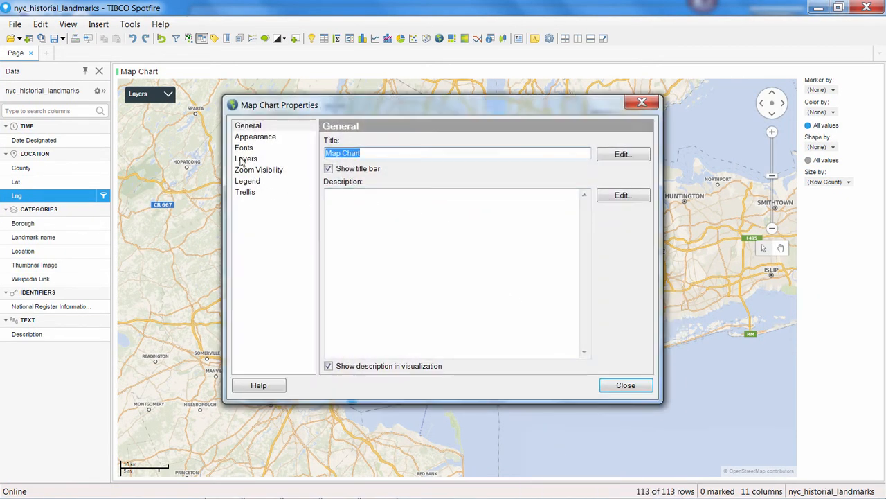
click(243, 160)
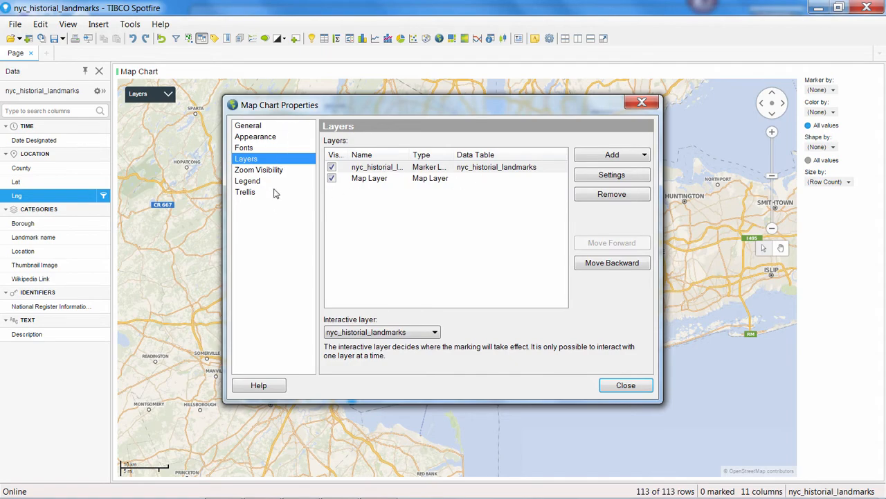
click(618, 179)
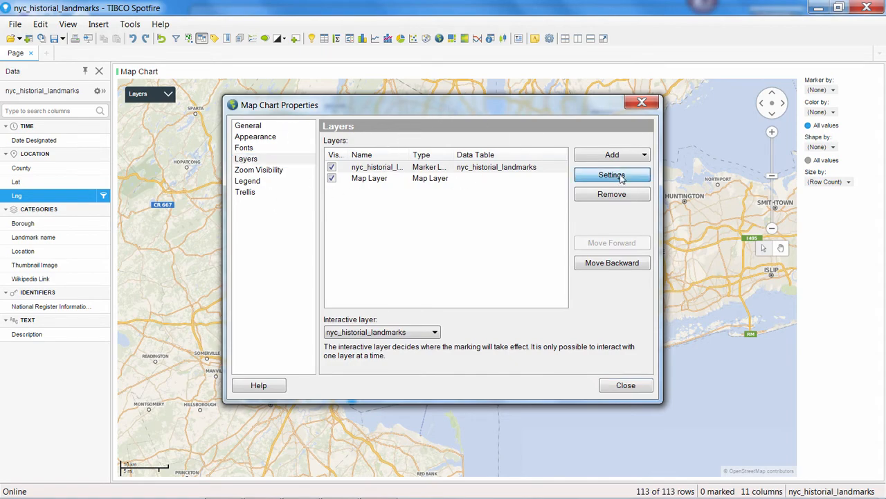
mouse_move(586, 105)
mouse_down()
mouse_move(385, 222)
mouse_move(360, 202)
mouse_up()
click(639, 103)
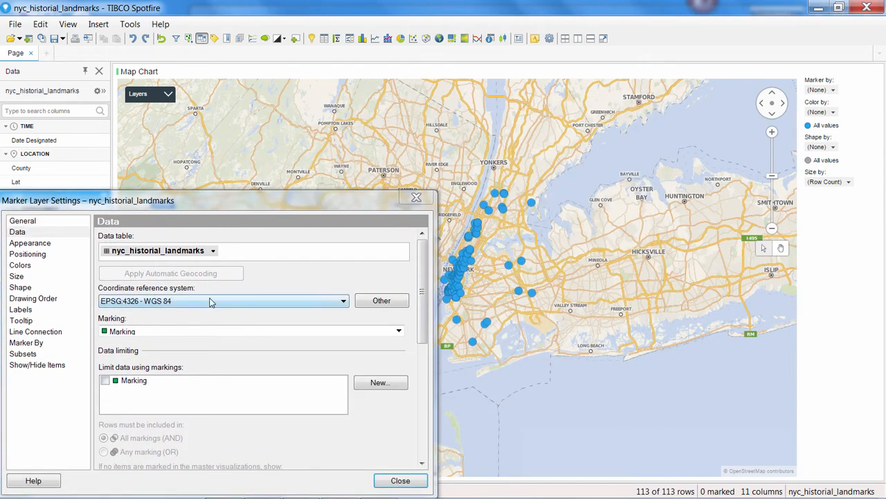
- Examine the coordinate reference systems available for the marker layer without changing the current one
click(344, 302)
click(380, 300)
click(380, 300)
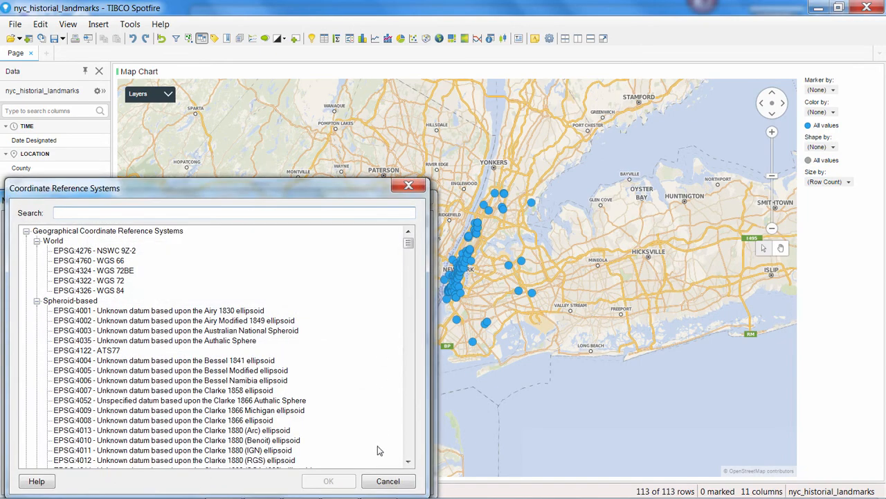
click(388, 481)
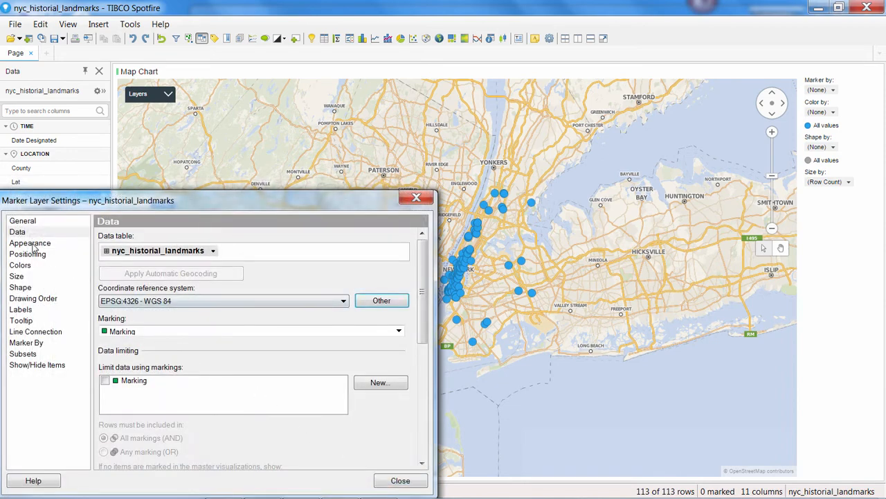
- Raise the marker layer's transparency to slightly more than half of its range
click(32, 245)
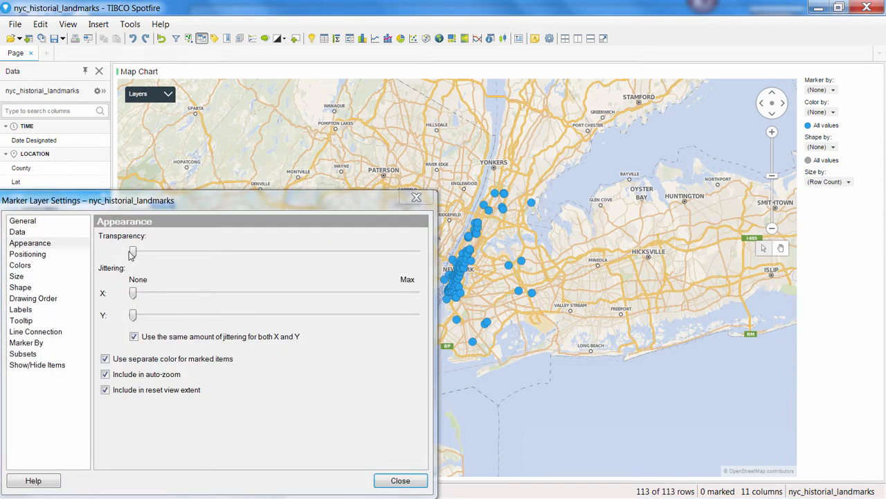
drag(133, 253, 299, 256)
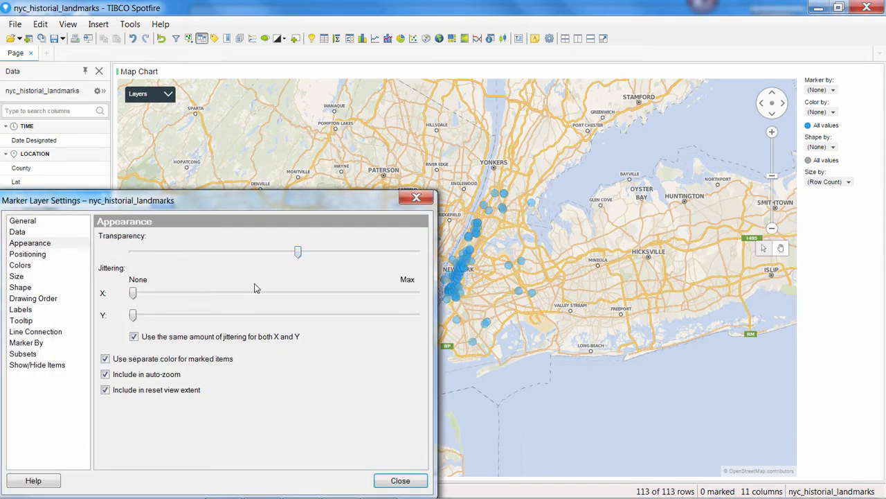
- Try jittering the markers, return it to None, and set the layer's transparency to its minimum
mouse_move(133, 293)
mouse_down()
mouse_move(282, 298)
mouse_move(132, 295)
mouse_up()
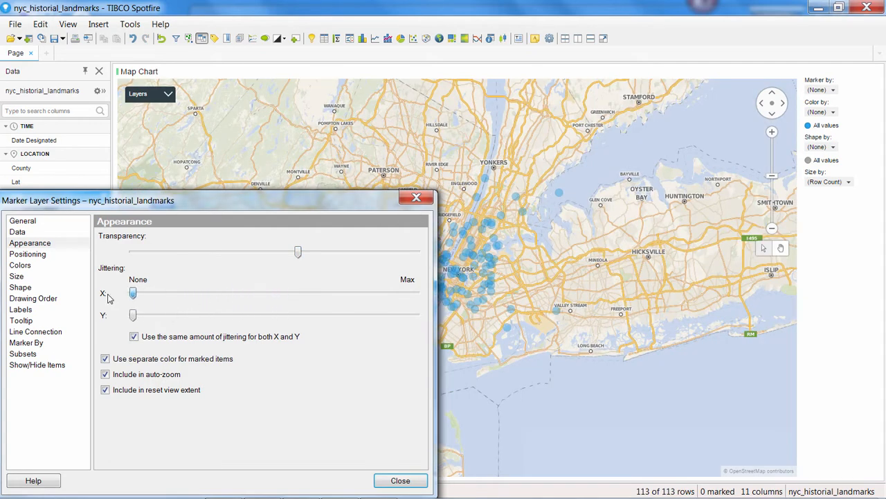
drag(297, 253, 117, 253)
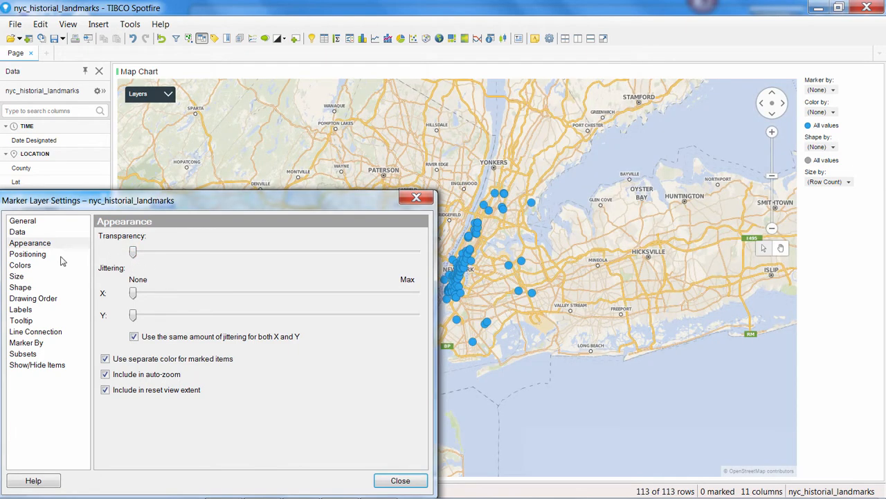
- Review the marker layer's positioning settings, including the columns used for longitude and latitude
click(28, 254)
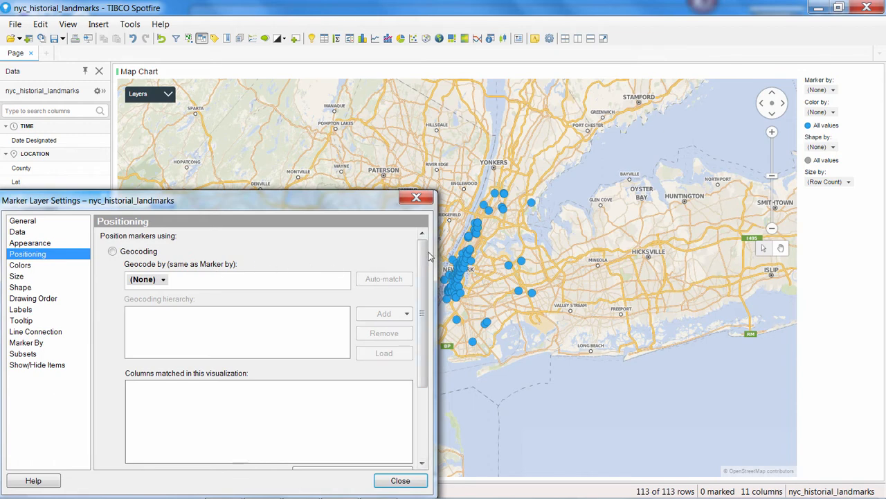
drag(423, 256, 423, 333)
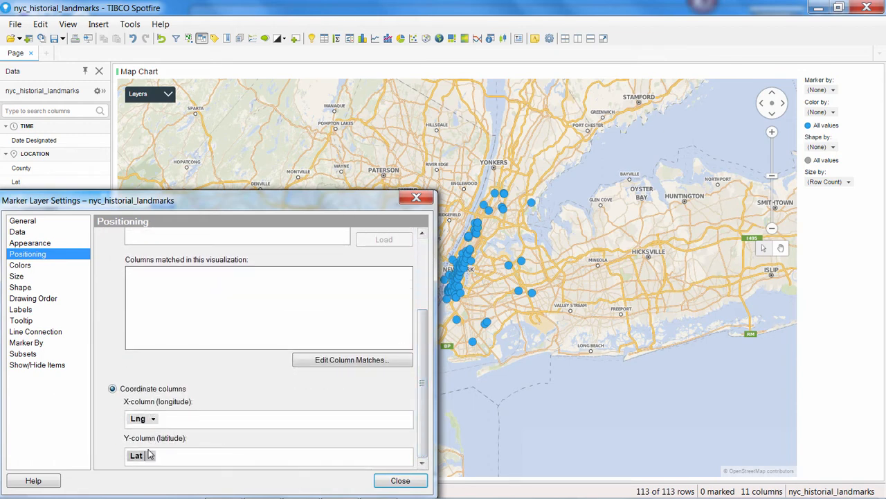
drag(420, 337, 420, 265)
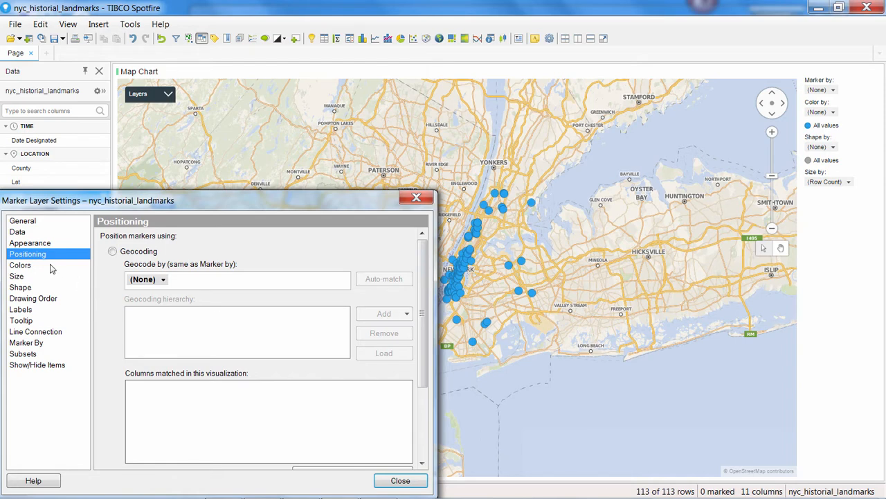
- Color the landmark markers by the County column
click(20, 266)
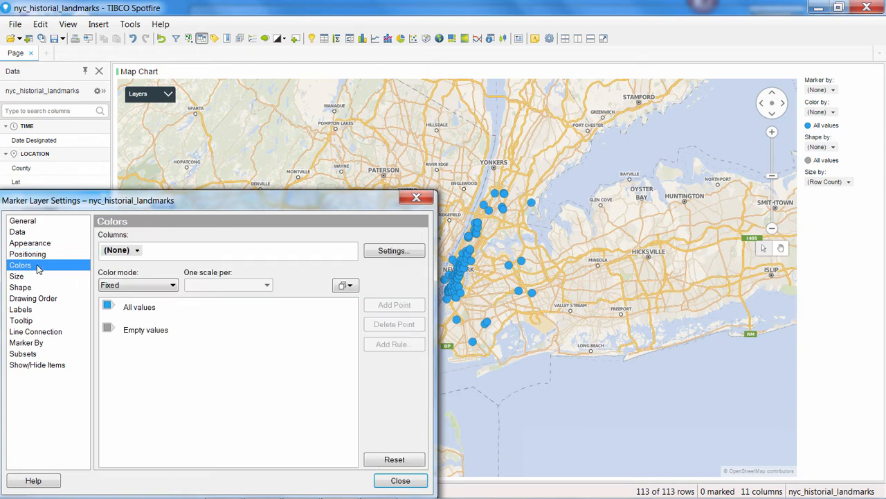
click(137, 250)
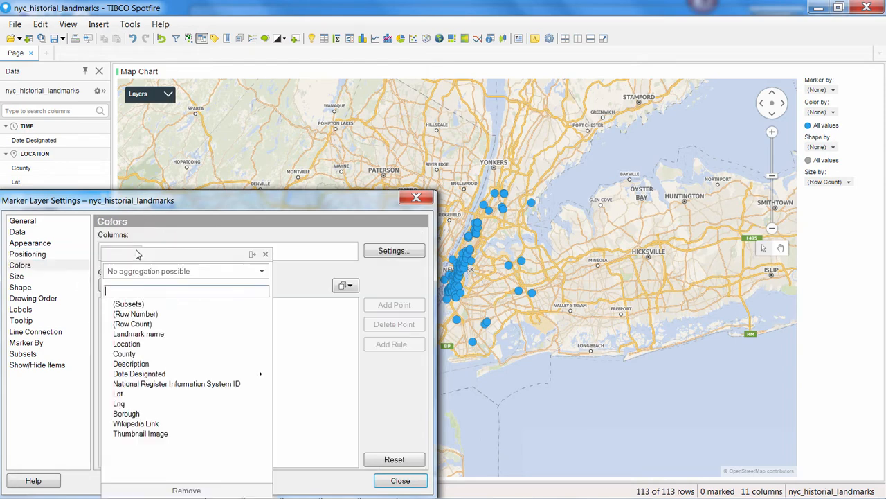
click(127, 353)
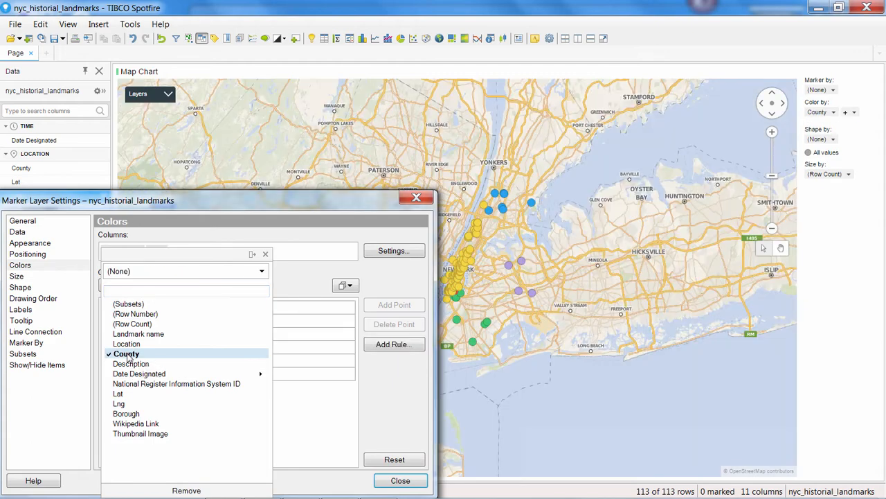
click(180, 245)
- Remove the column that sizes the markers and reduce the marker size to nearly the minimum
click(26, 277)
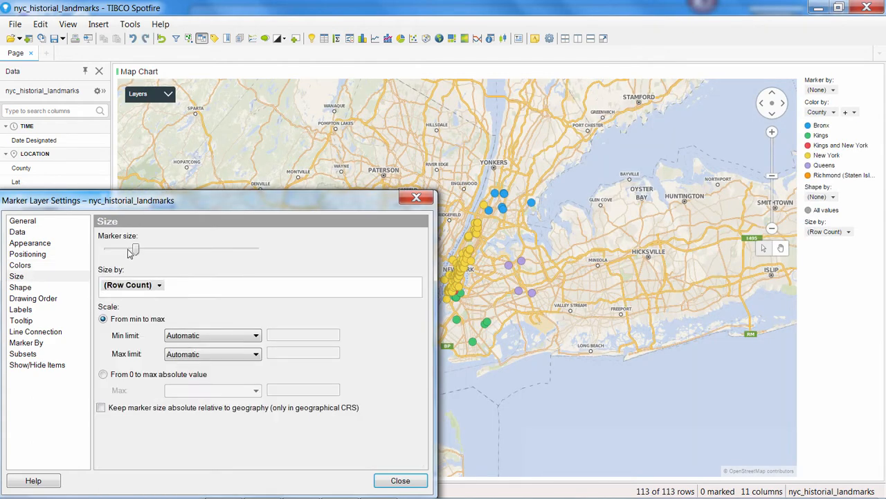
click(160, 287)
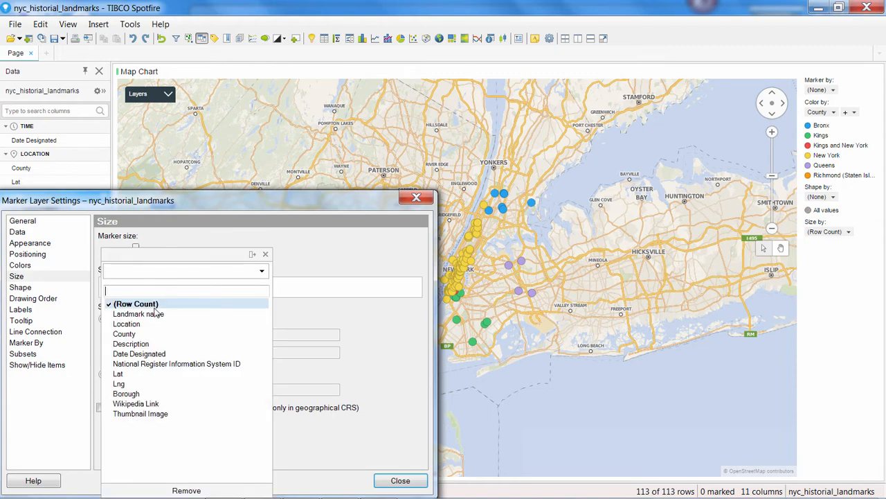
click(168, 488)
mouse_move(135, 250)
mouse_down()
mouse_move(166, 251)
mouse_move(109, 249)
mouse_up()
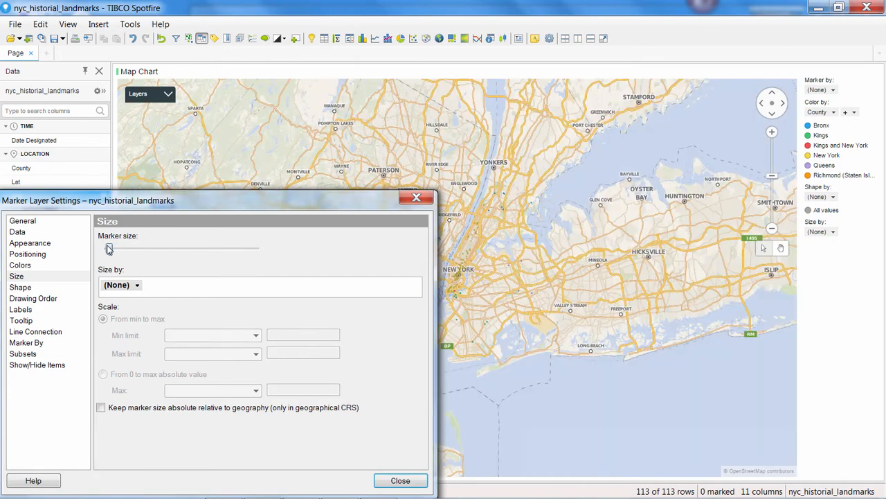
- Keep the marker size absolute relative to geography and check how the markers scale over Manhattan
click(101, 408)
scroll(462, 266, up, 1)
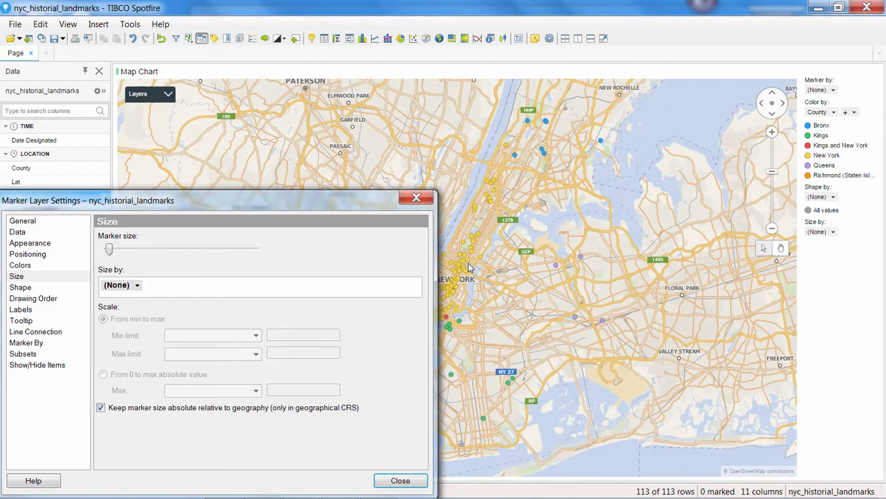
scroll(468, 264, up, 4)
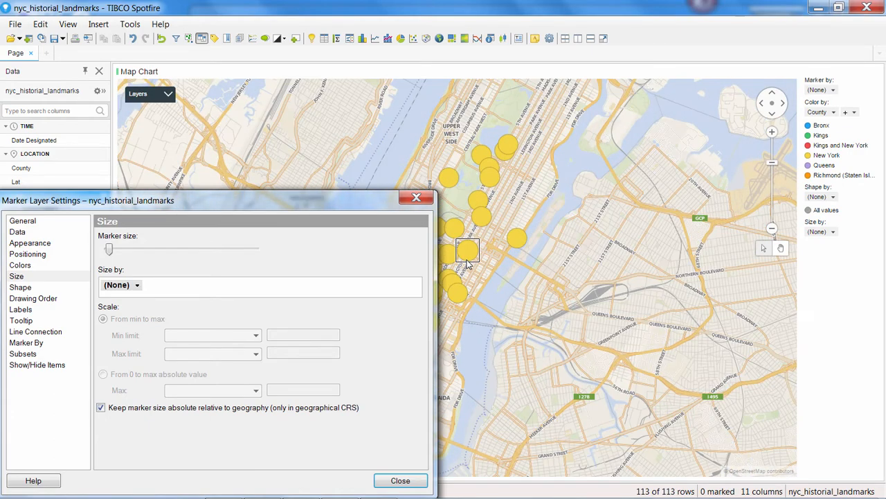
scroll(468, 263, up, 1)
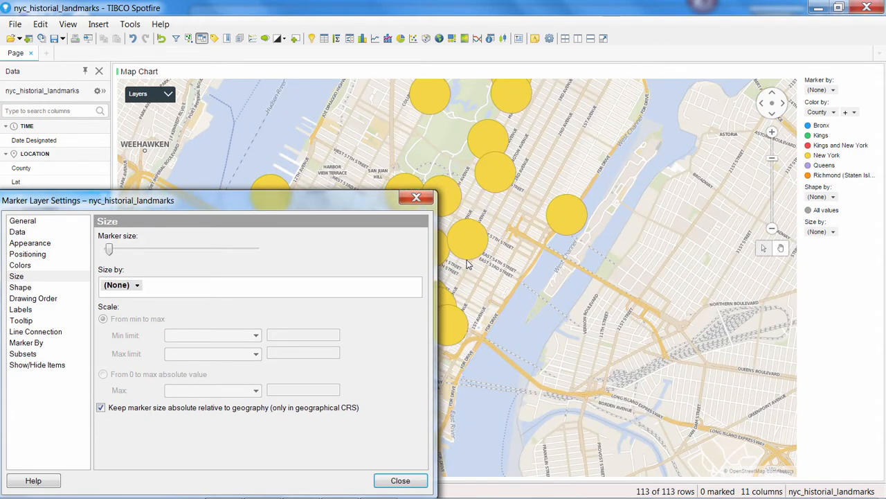
- Define the marker shapes by column values using the Borough column
click(21, 287)
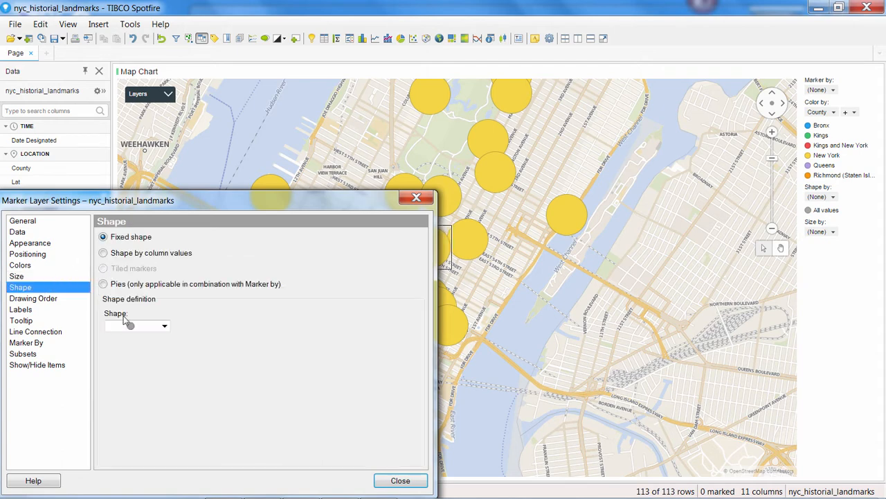
click(164, 326)
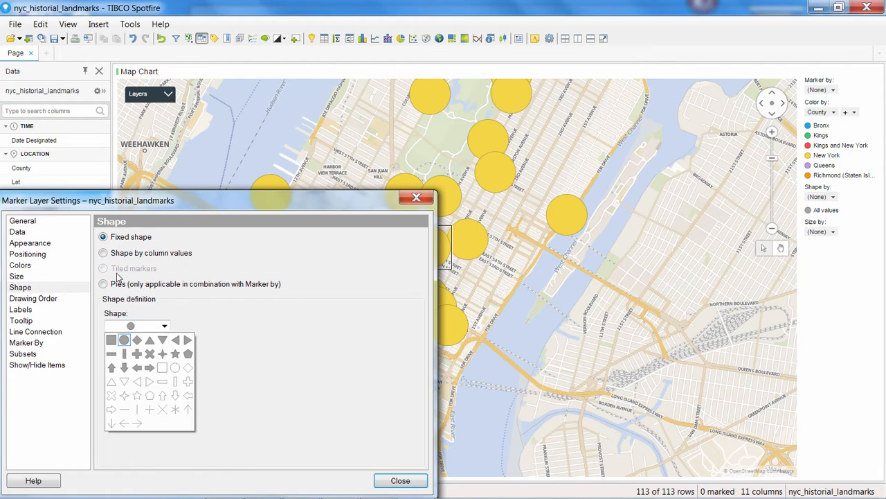
click(103, 253)
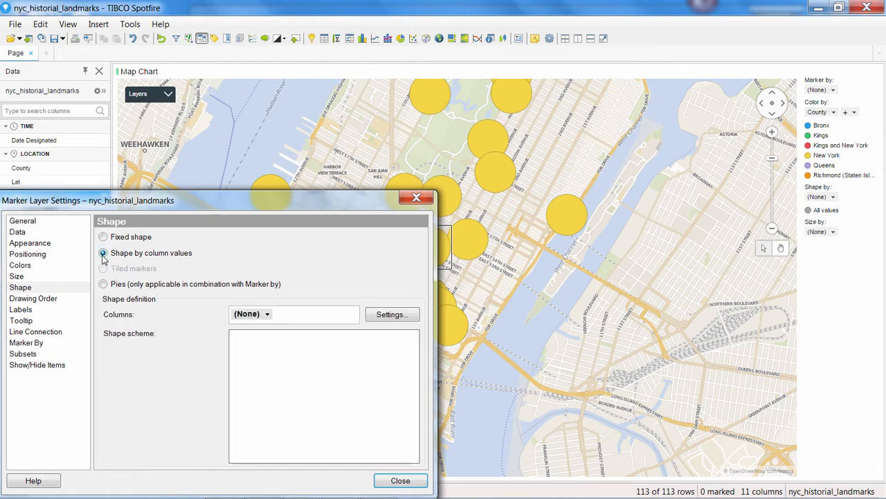
click(268, 317)
click(258, 403)
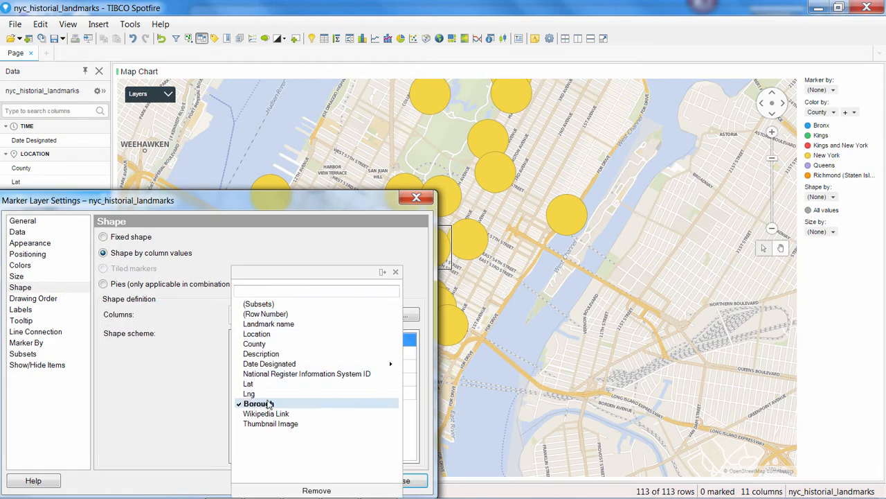
click(409, 267)
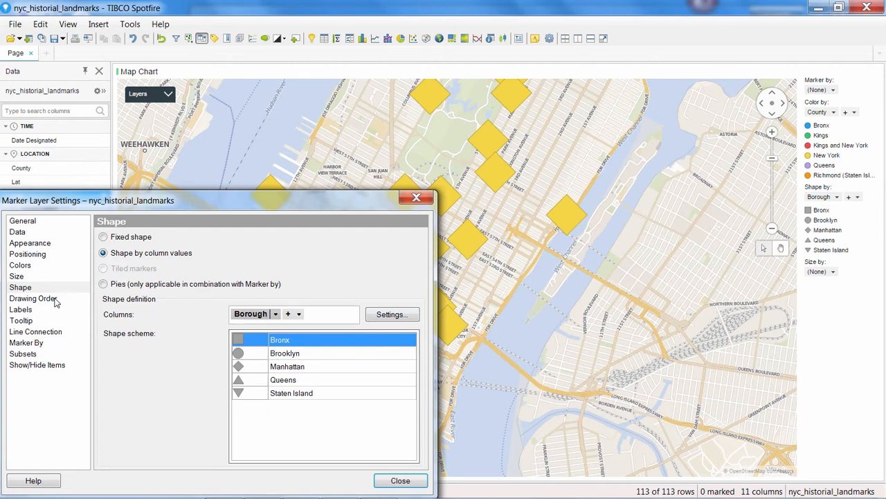
- Try pie-shaped markers, look through the drawing order columns, and switch the markers back to a fixed shape
click(102, 284)
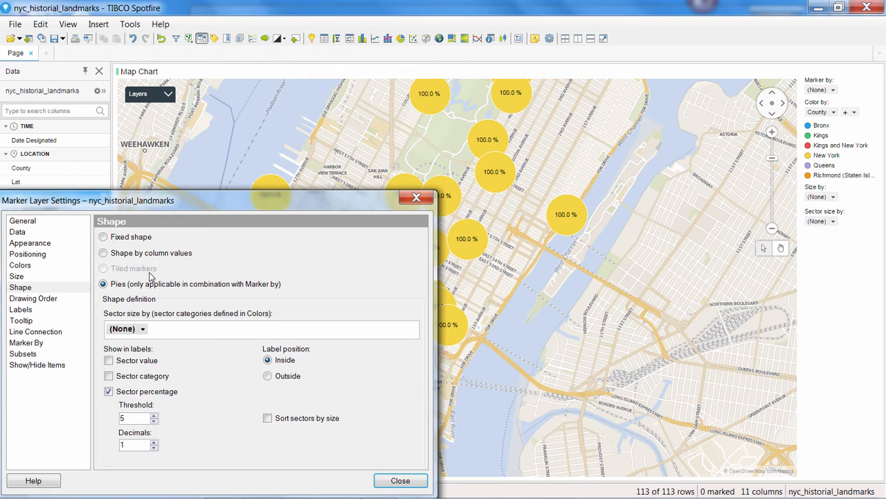
click(68, 299)
click(137, 256)
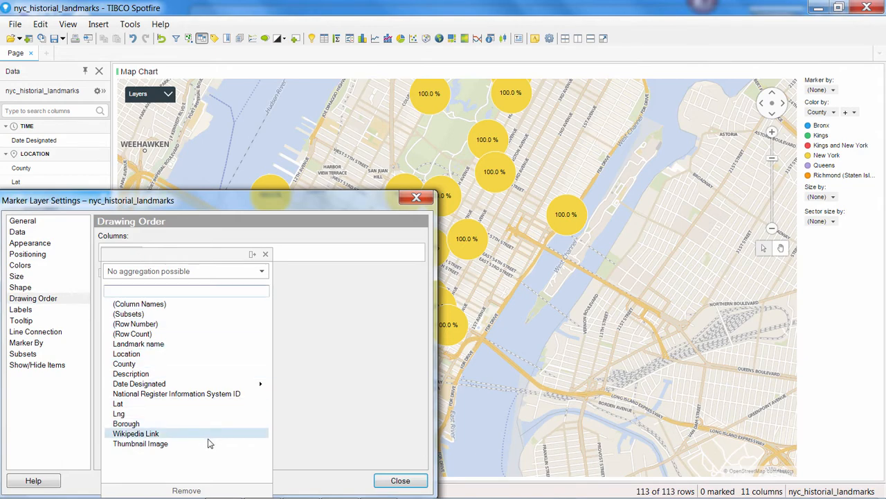
scroll(486, 302, down, 5)
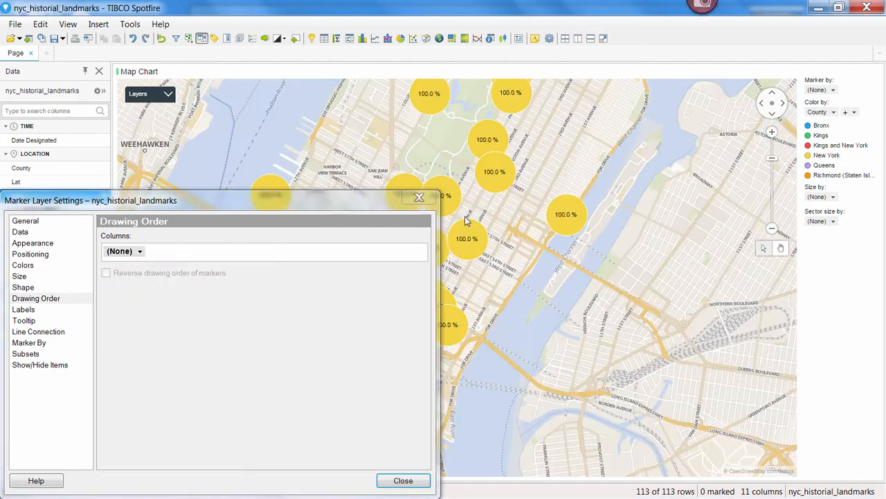
click(23, 286)
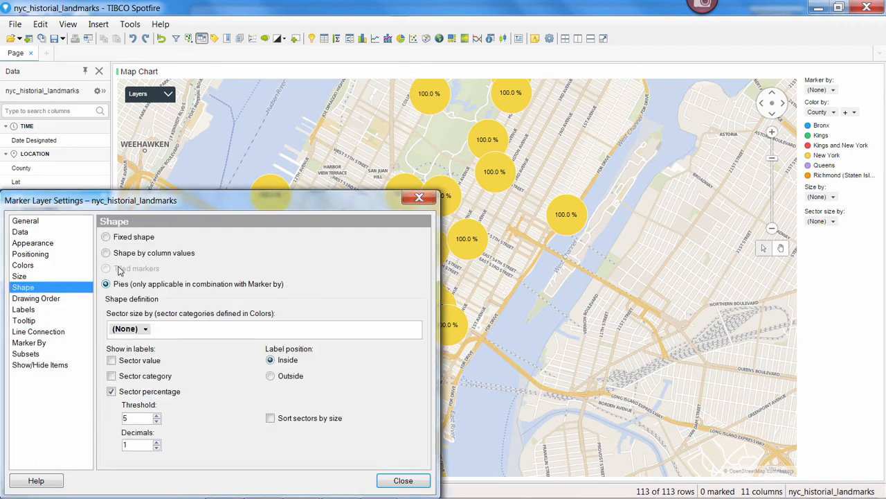
click(105, 236)
- Reduce the size of the fixed-shape markers slightly further
click(45, 277)
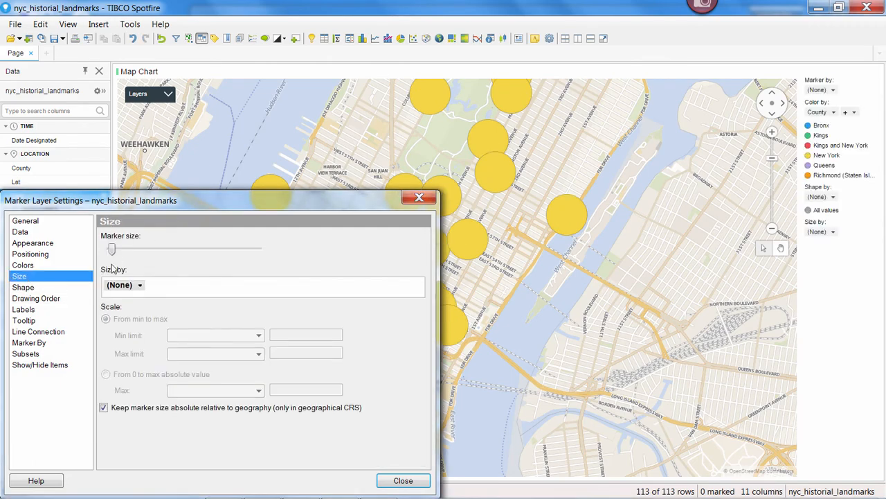
scroll(447, 238, down, 1)
drag(113, 246, 111, 246)
- Label the markers by Landmark name for marked rows only and close the marker layer settings
click(25, 288)
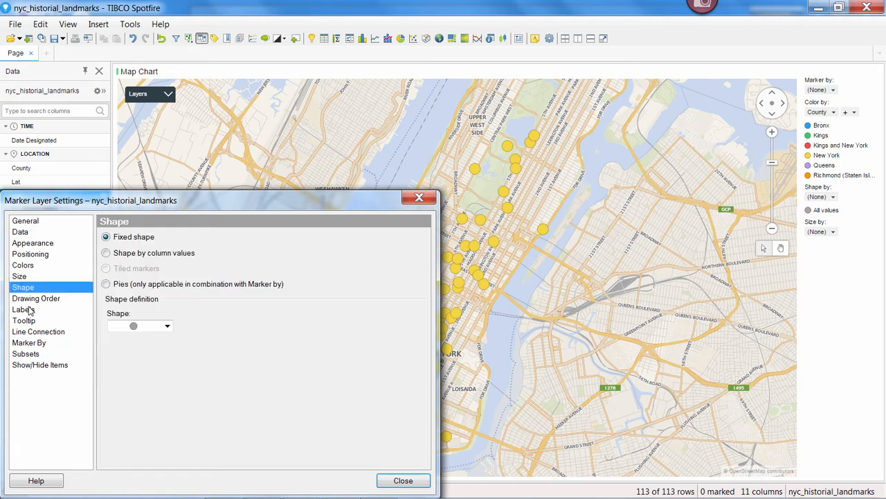
click(24, 309)
click(145, 255)
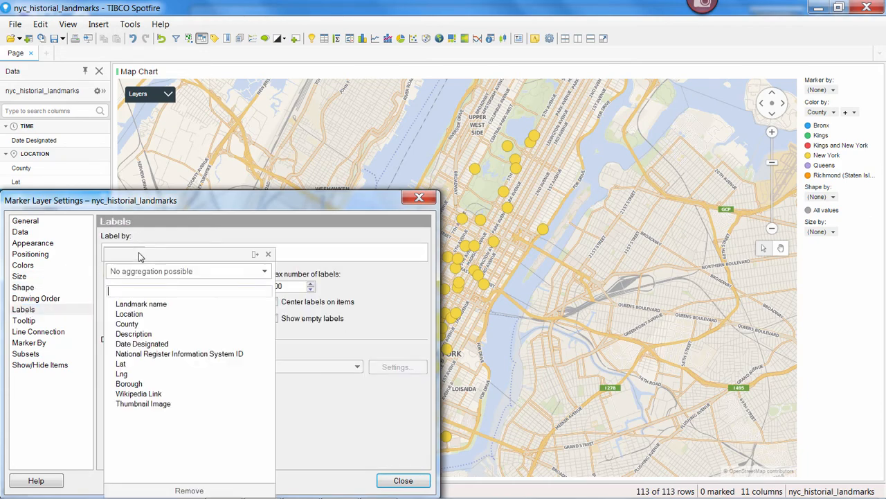
click(141, 304)
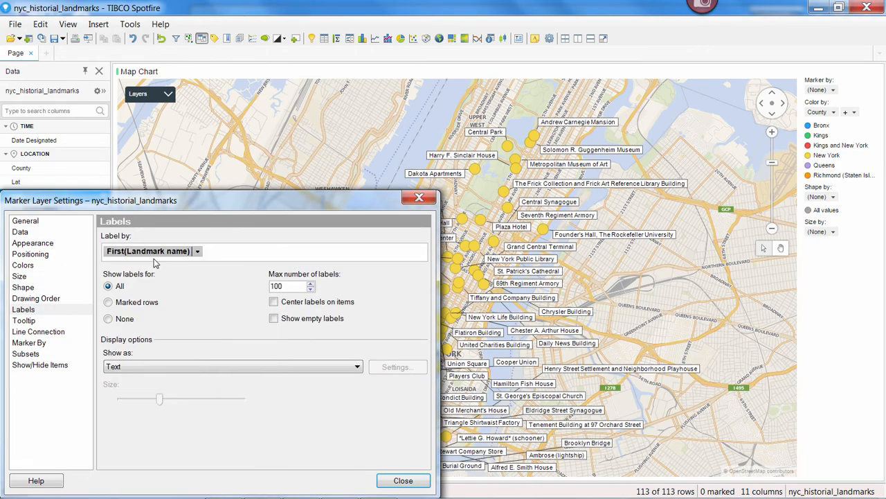
click(108, 302)
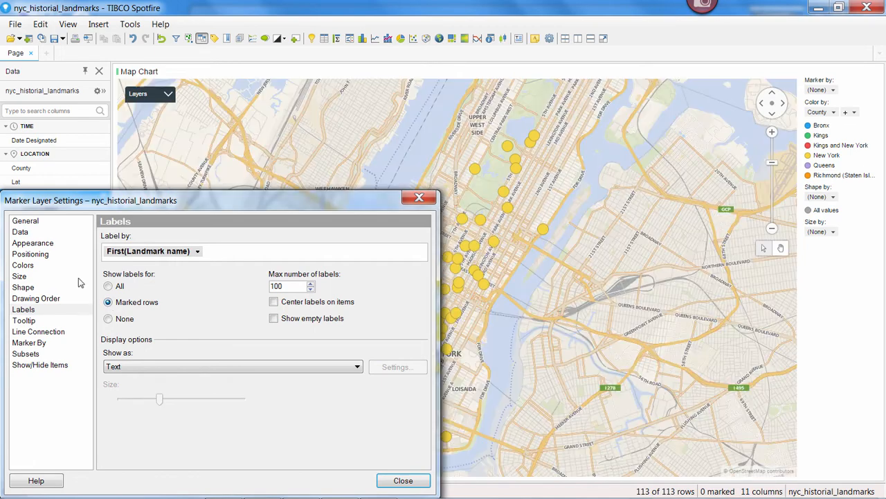
click(403, 481)
- Create a table as a details visualization for the map chart
right_click(455, 242)
mouse_move(509, 427)
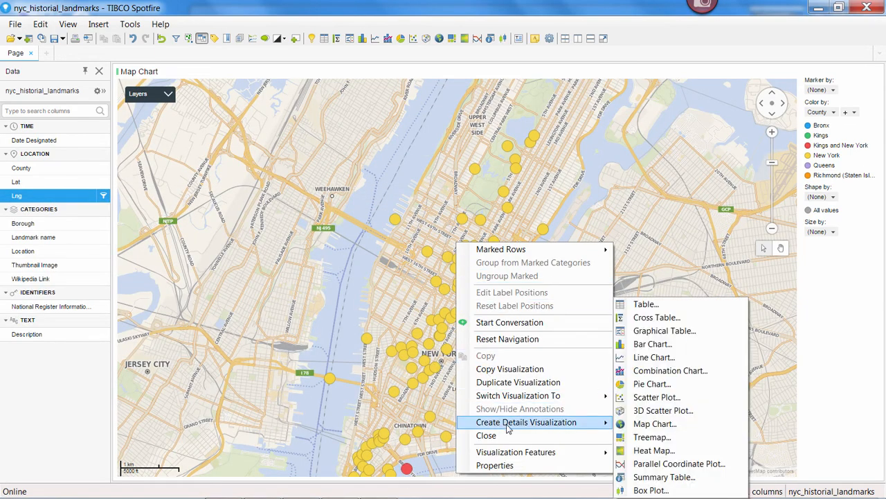
click(656, 307)
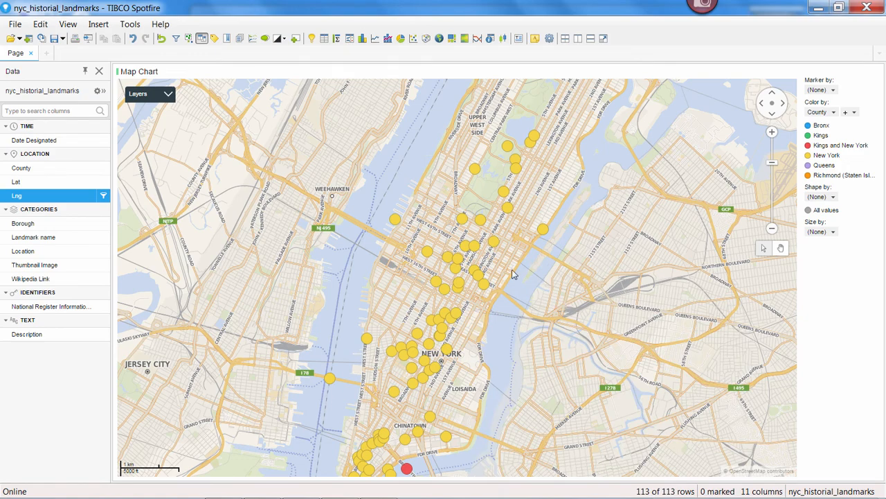
- Mark several different groups of Manhattan landmarks on the map to view their labels and details in the table
scroll(447, 182, up, 4)
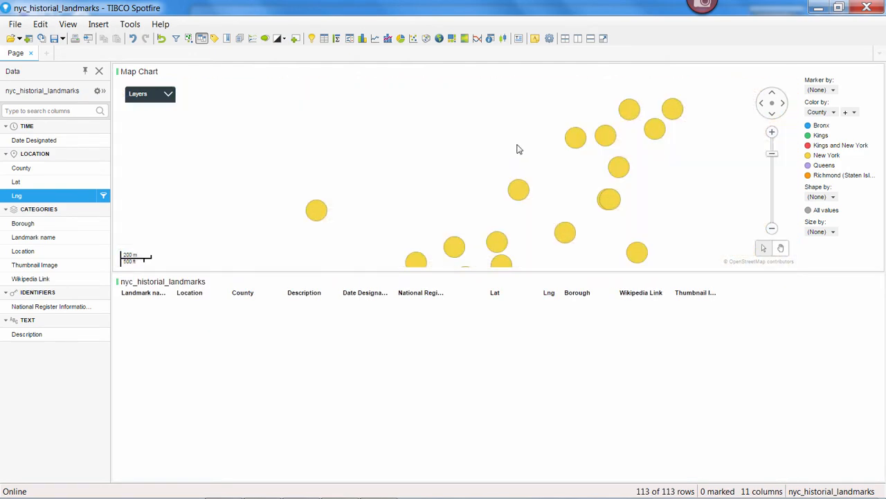
drag(519, 148, 661, 208)
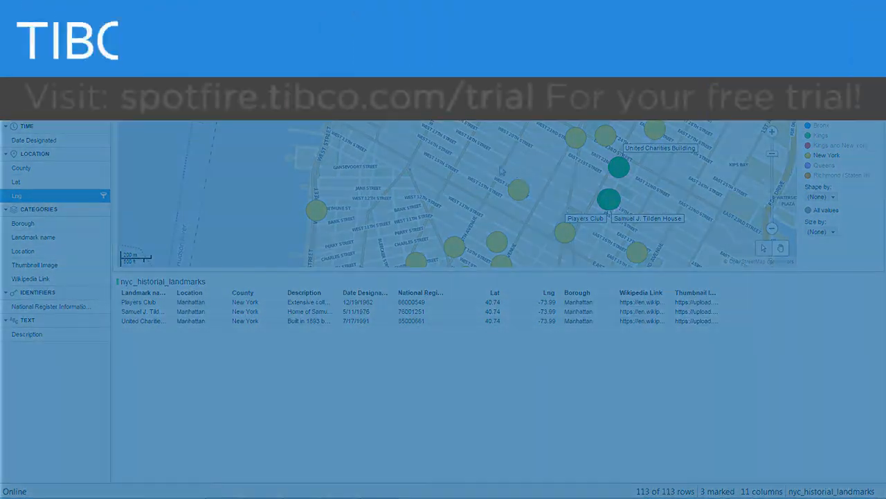
click(519, 189)
drag(298, 185, 576, 255)
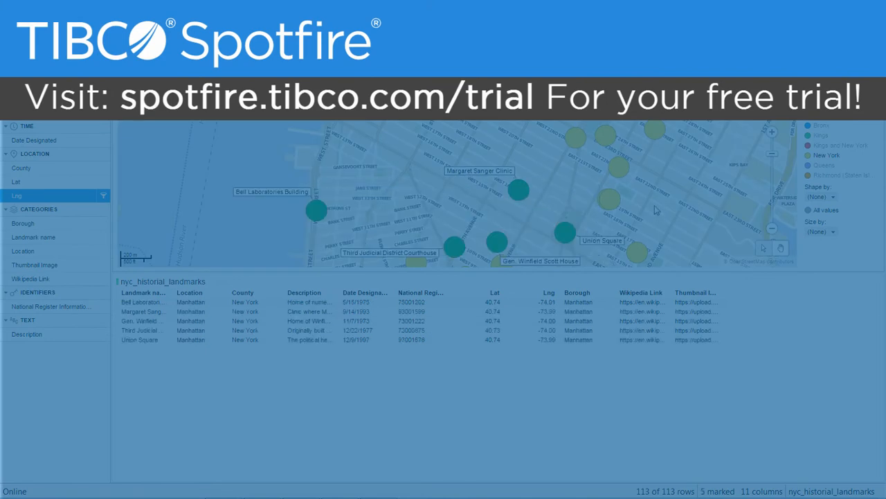
drag(683, 129, 525, 146)
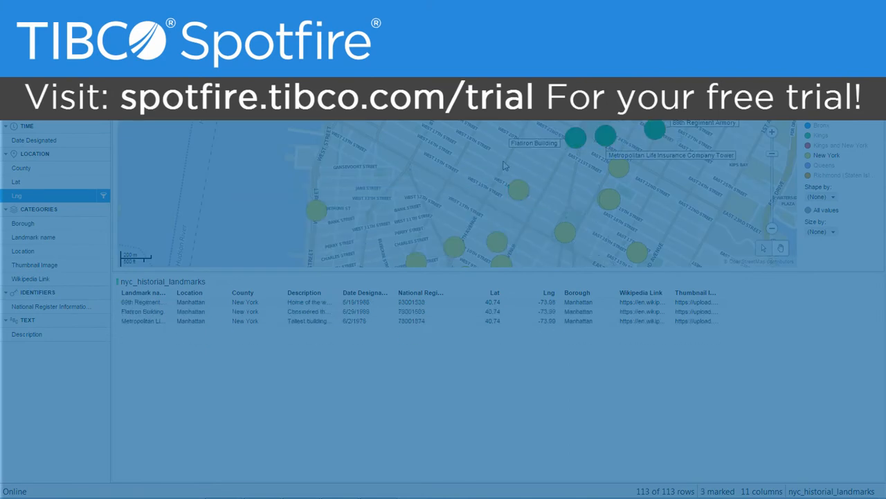
- Enlarge the map chart's area above the details table and mark the group of landmarks around the Players Club
drag(507, 273, 506, 325)
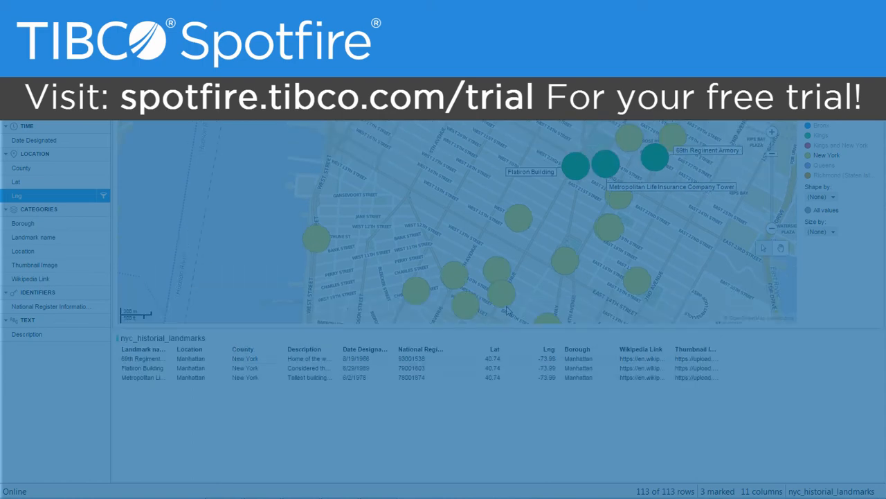
drag(547, 183, 638, 239)
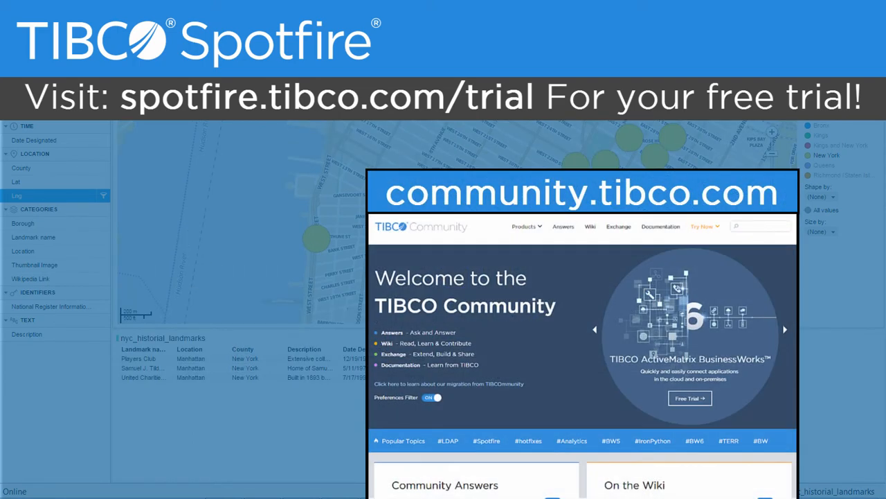